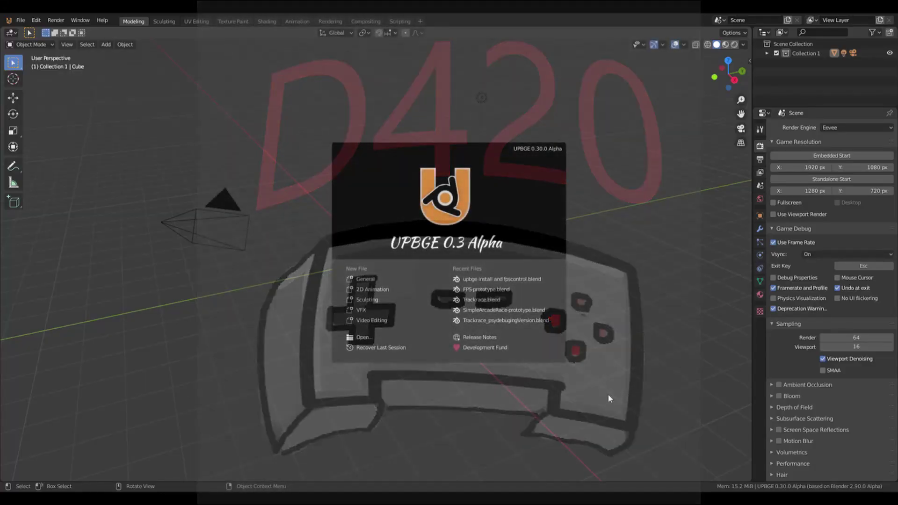
Open the recent project 'upbge install and fpscontrol.blend' and tilt to a free view looking down on the floor.
left_click(527, 279)
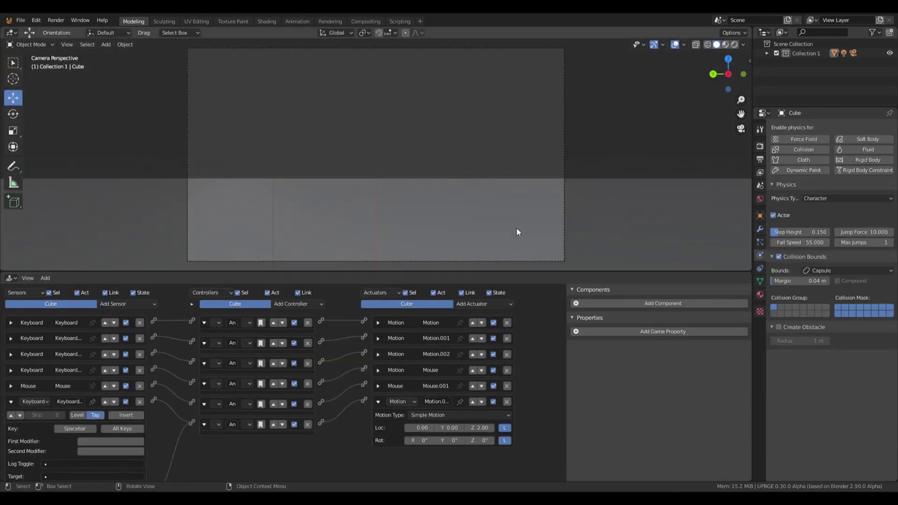
key("KP_0")
scroll(517, 228, "down", 5)
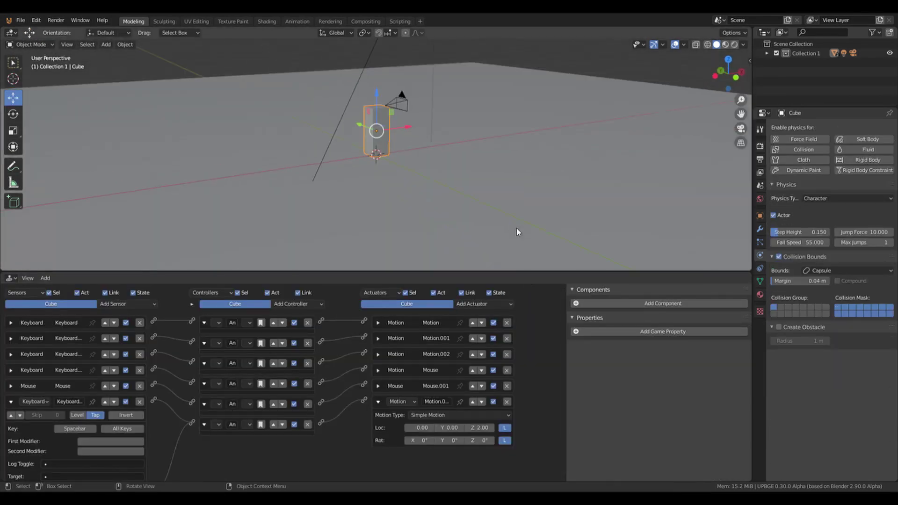
key("KP_8")
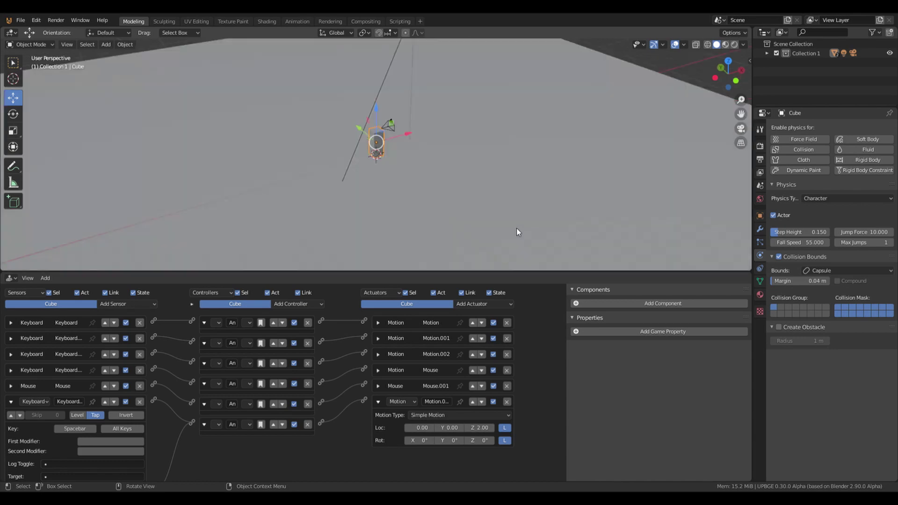
key("KP_0")
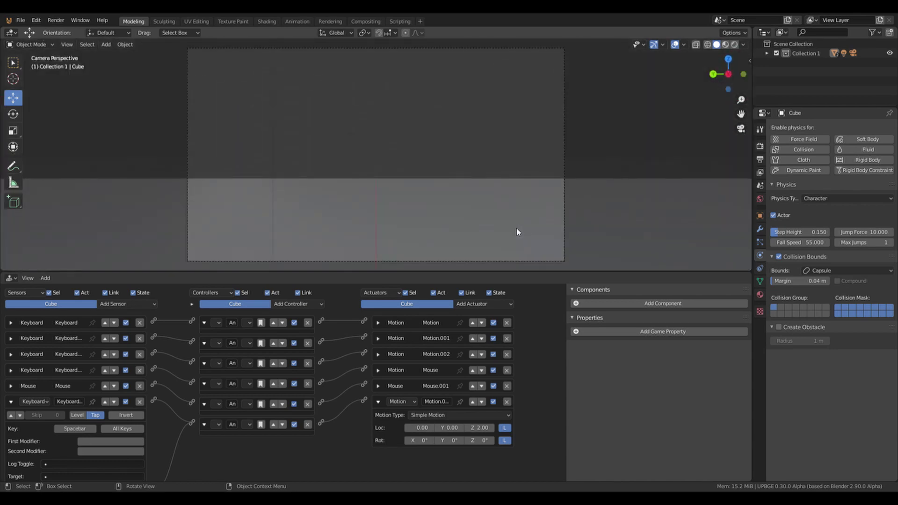
key("p")
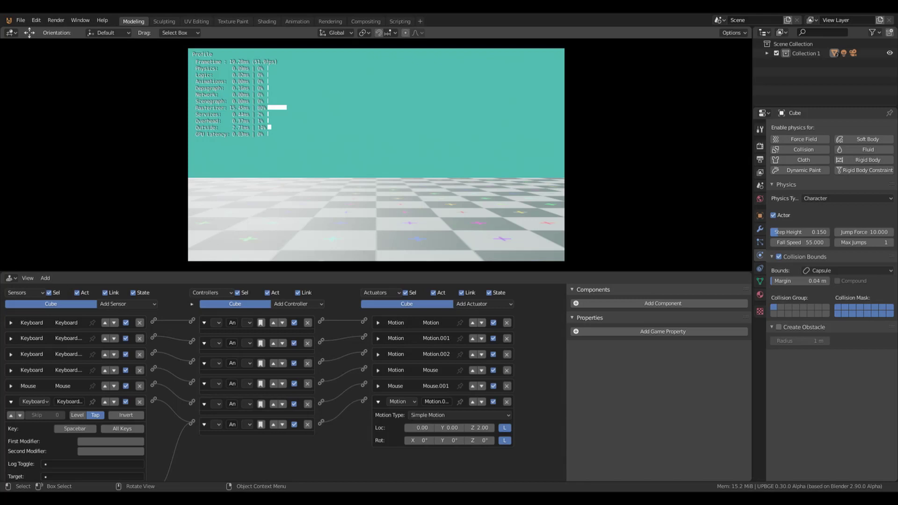
key("w")
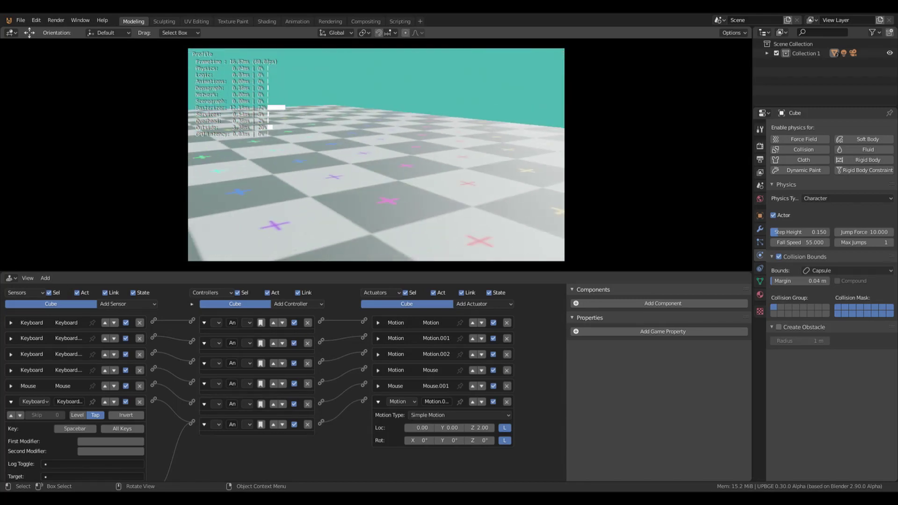
key("w")
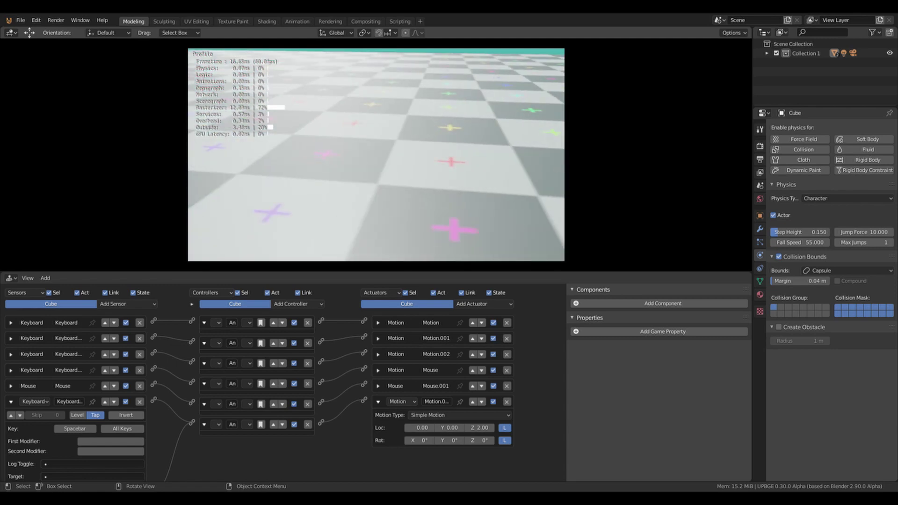
key("Escape")
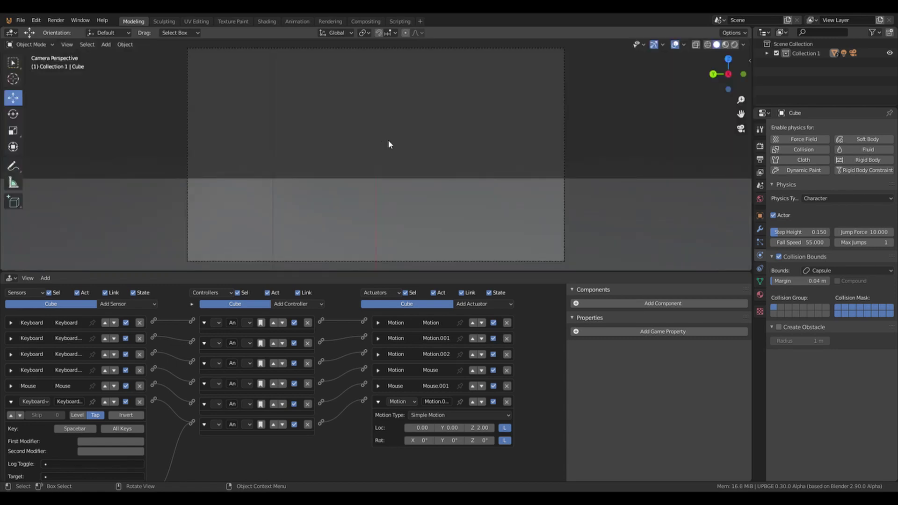
Leave the camera view and orbit around the Cube on the ground plane.
key("KP_0")
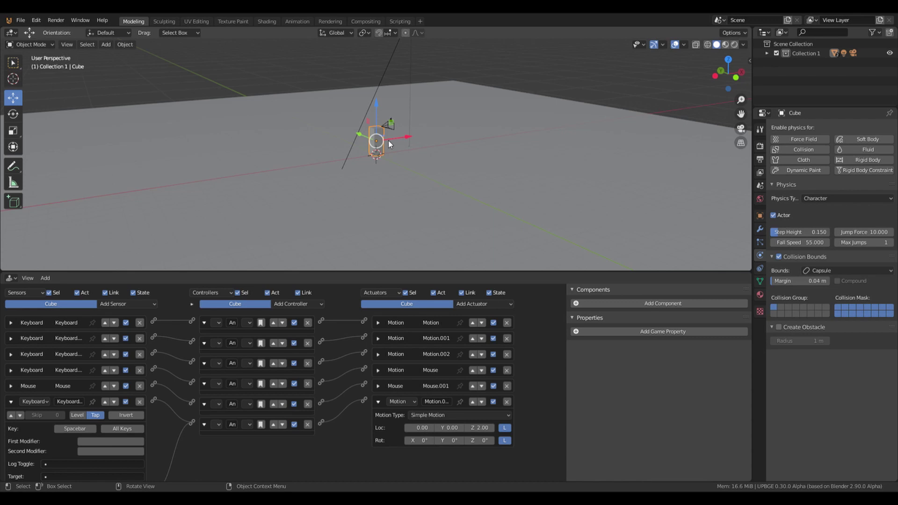
key("KP_6")
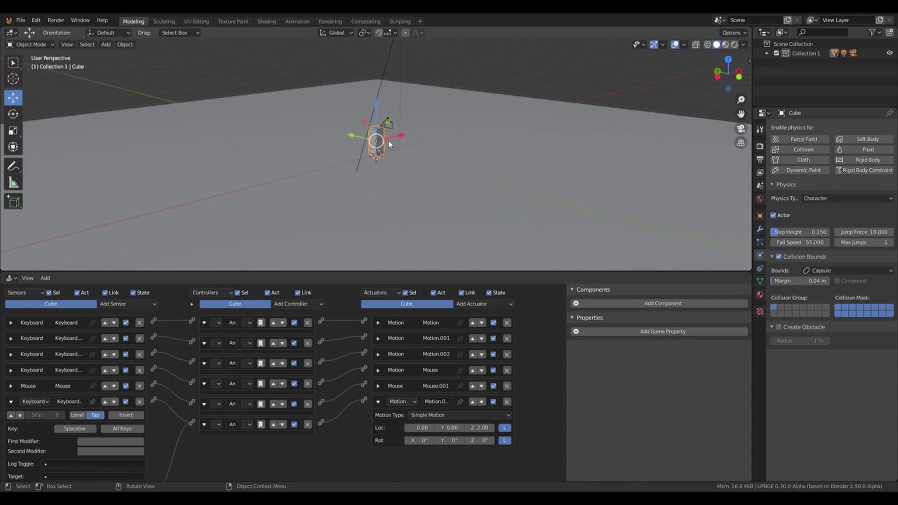
key("KP_8")
key("KP_2")
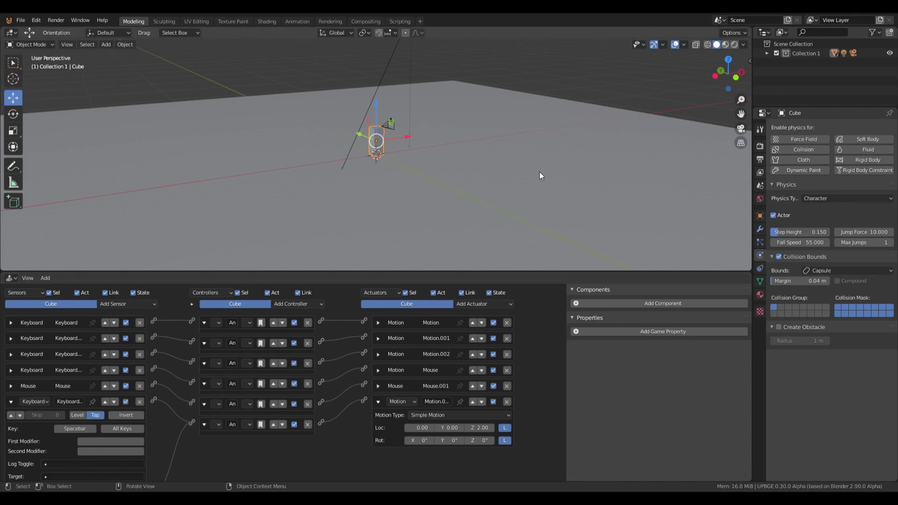
Check the Plane's ground property, then add a Float game property named 'player' to the Cube.
left_click(385, 126)
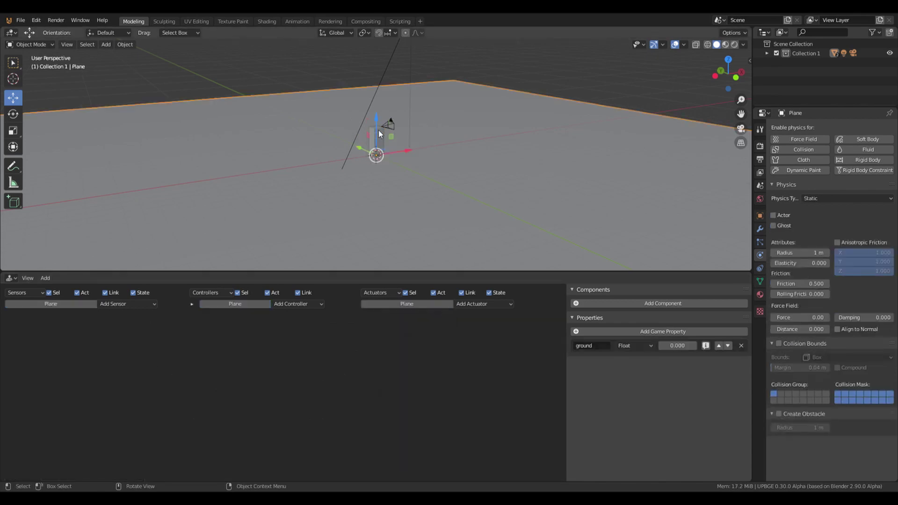
left_click(376, 149)
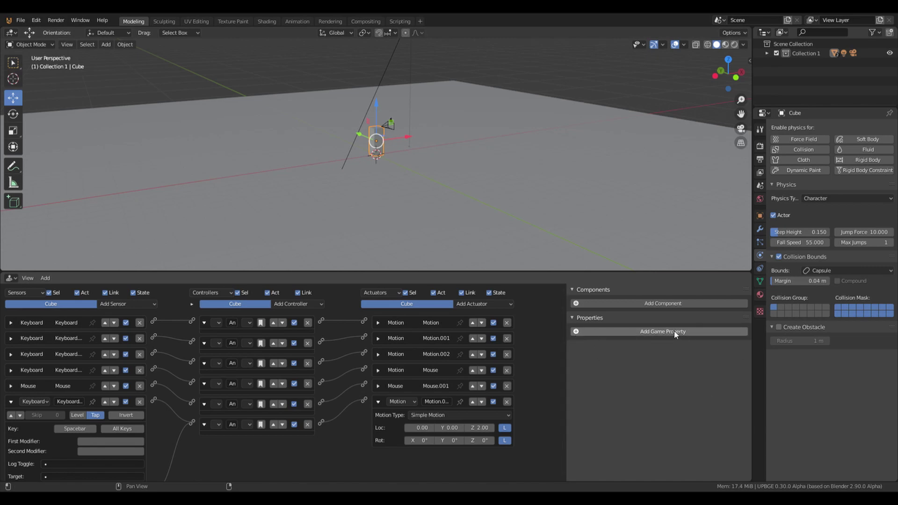
left_click(585, 333)
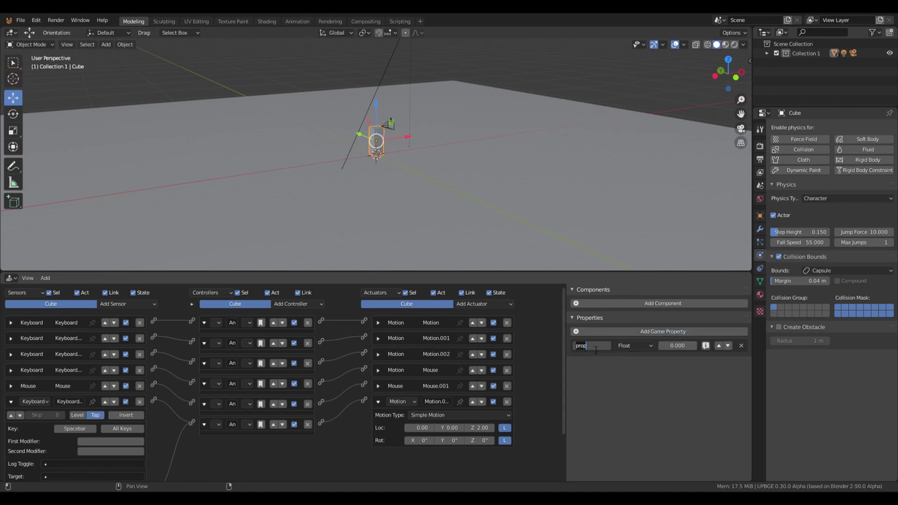
type("player")
key("Return")
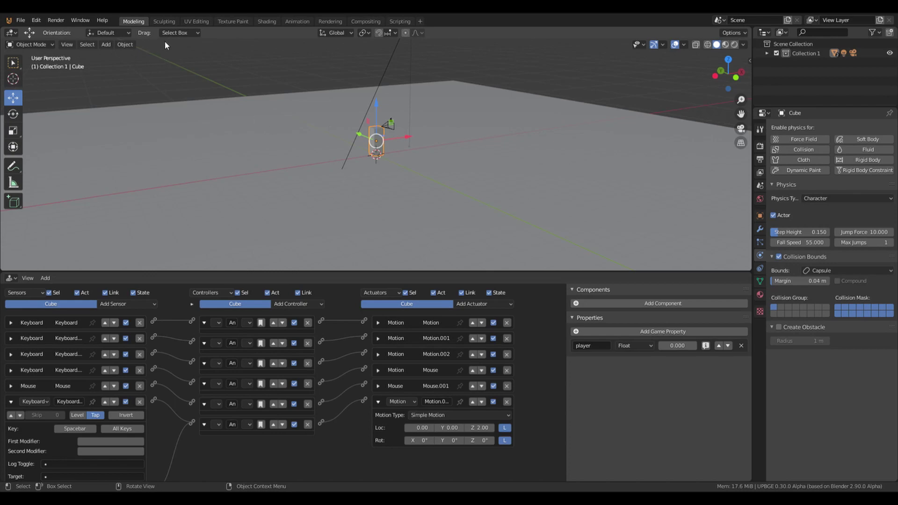
Add a new cube, slide it right along X and shrink it.
left_click(476, 161)
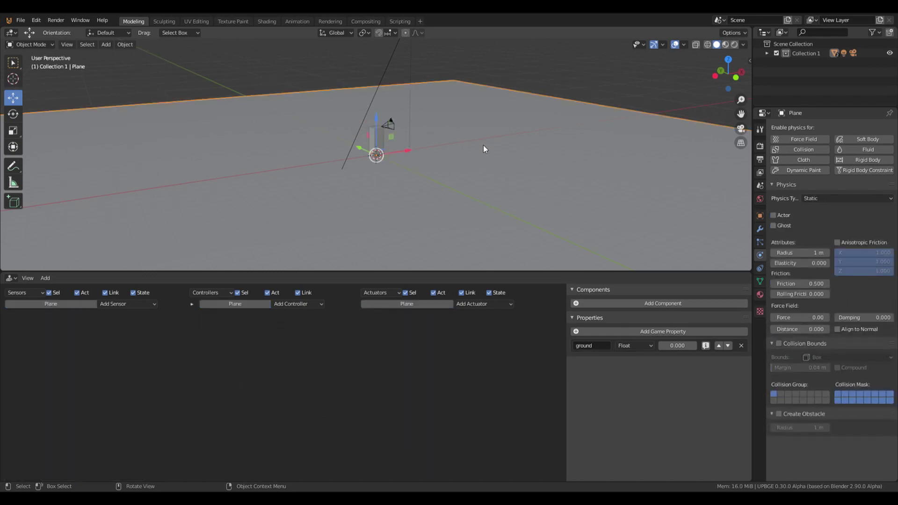
left_click(107, 44)
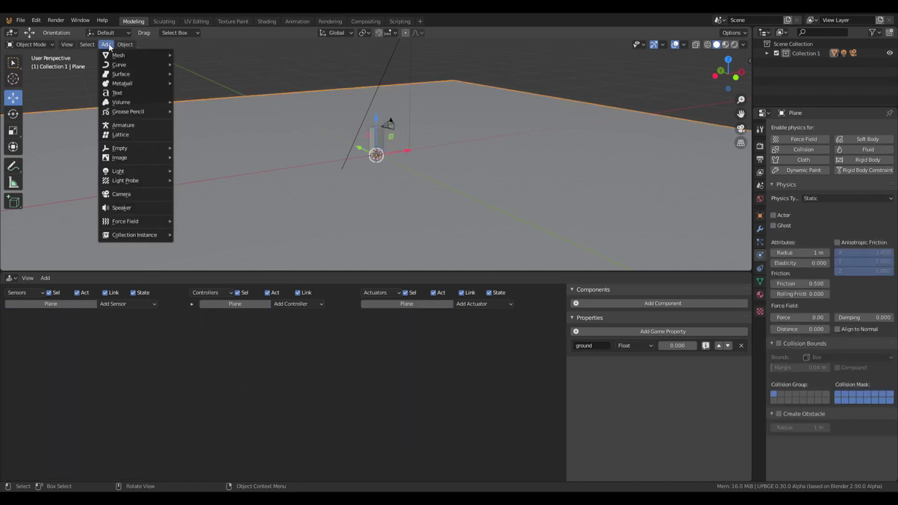
mouse_move(118, 55)
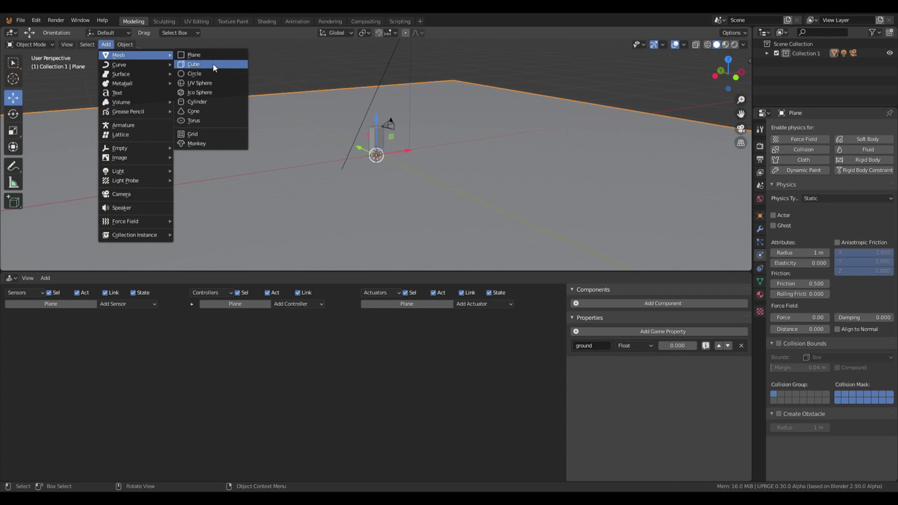
left_click(210, 64)
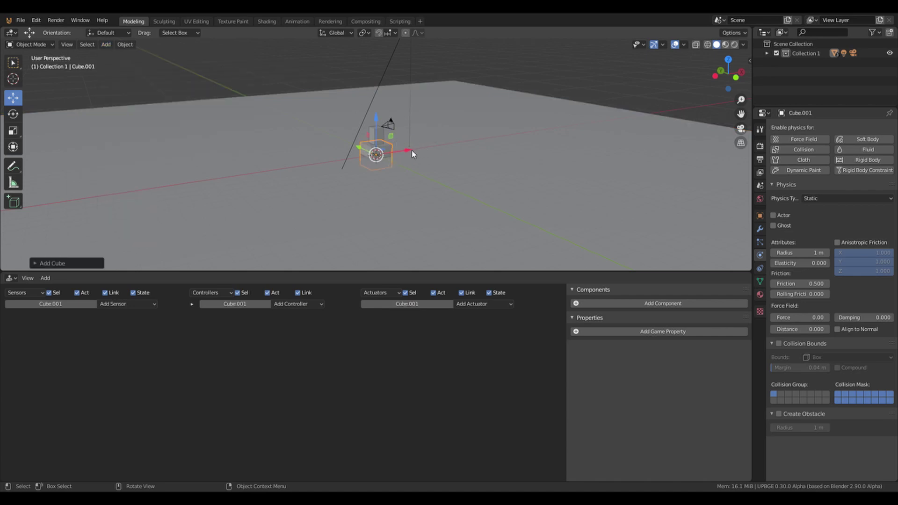
left_click_drag(411, 150, 634, 130)
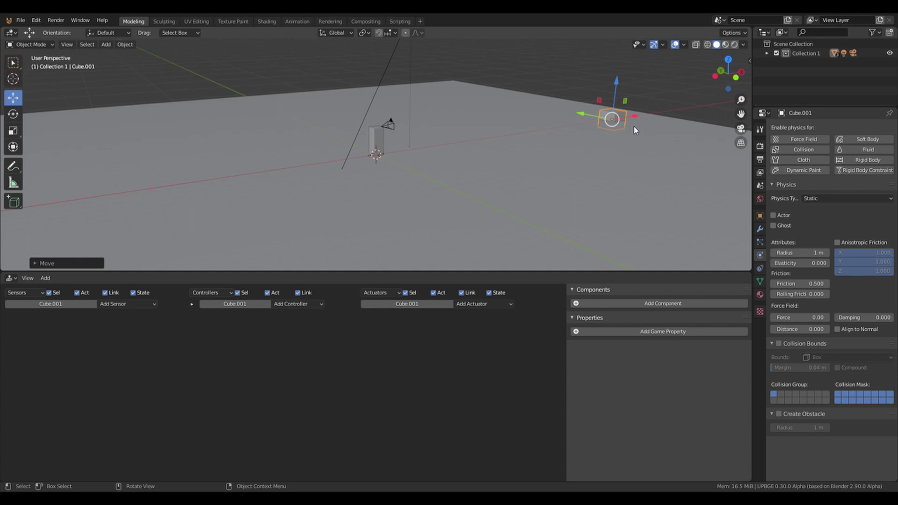
key("s")
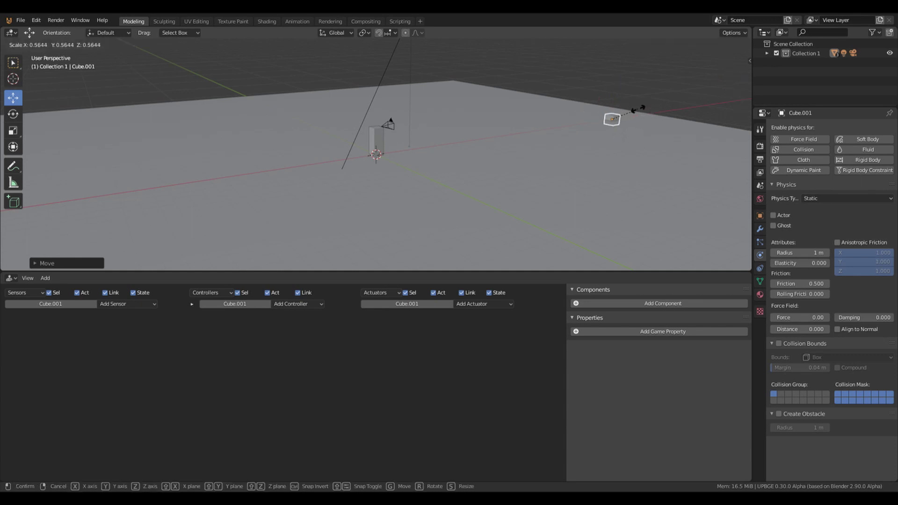
left_click(637, 109)
Move Cube.001 along Z, stretch it tall on Z, then raise it slightly onto the ground.
key("g")
key("z")
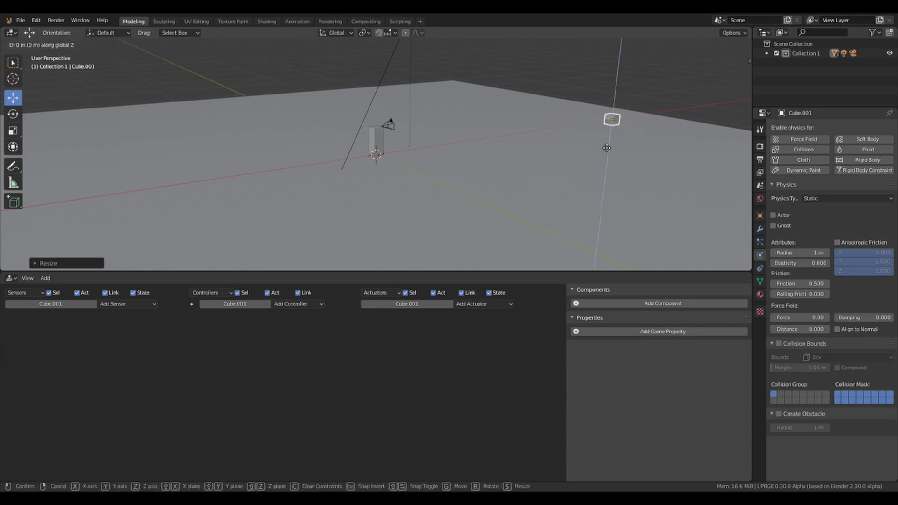
left_click(607, 142)
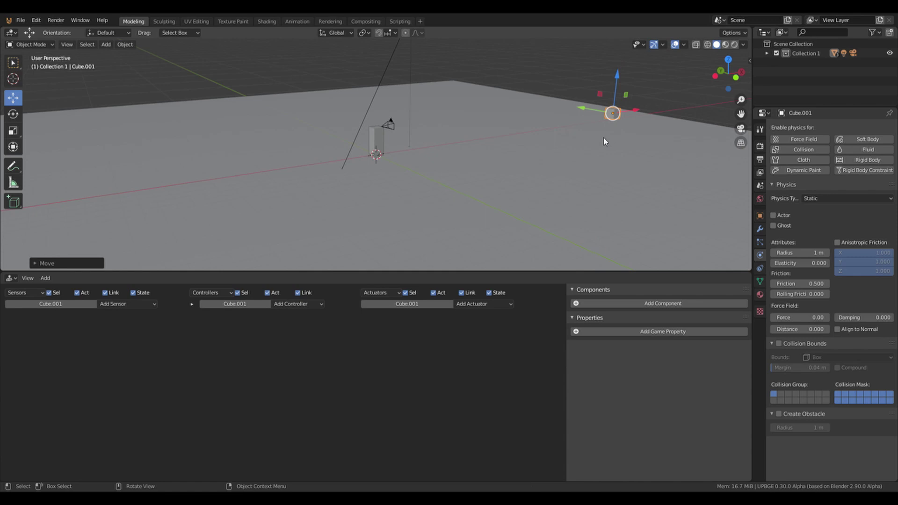
key("s")
key("z")
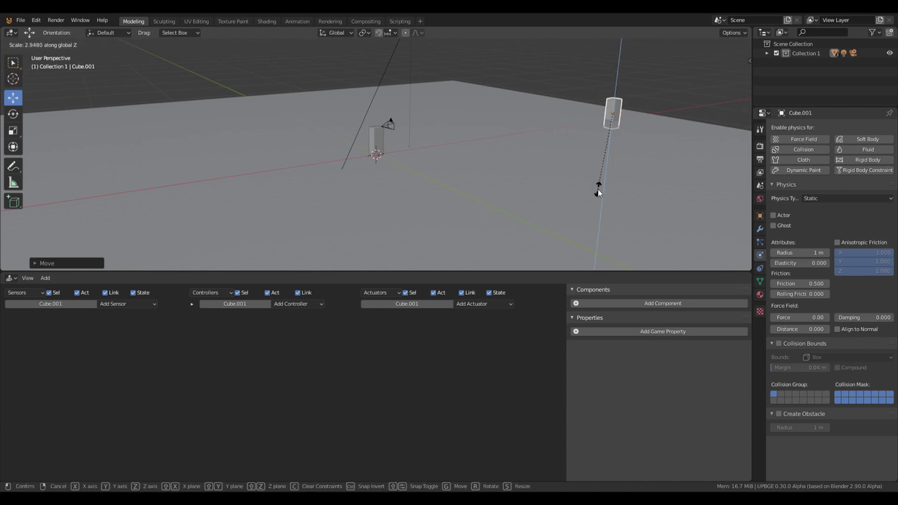
left_click(628, 127)
key("g")
key("z")
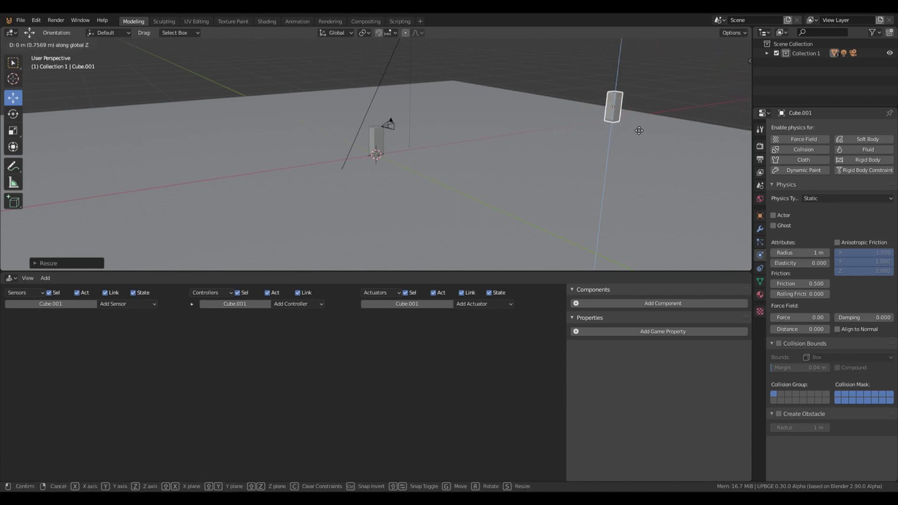
left_click(635, 123)
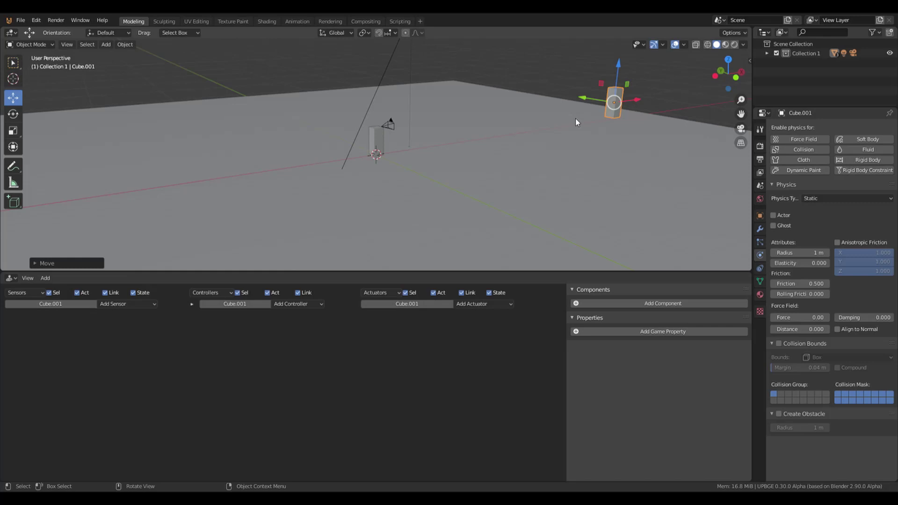
Add a Near sensor to Cube.001 that detects the 'player' property.
left_click(378, 138)
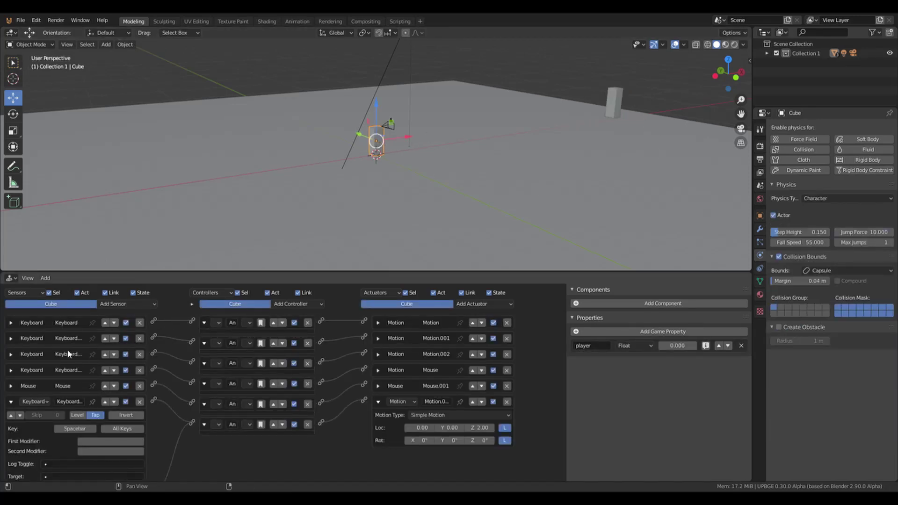
left_click(614, 102)
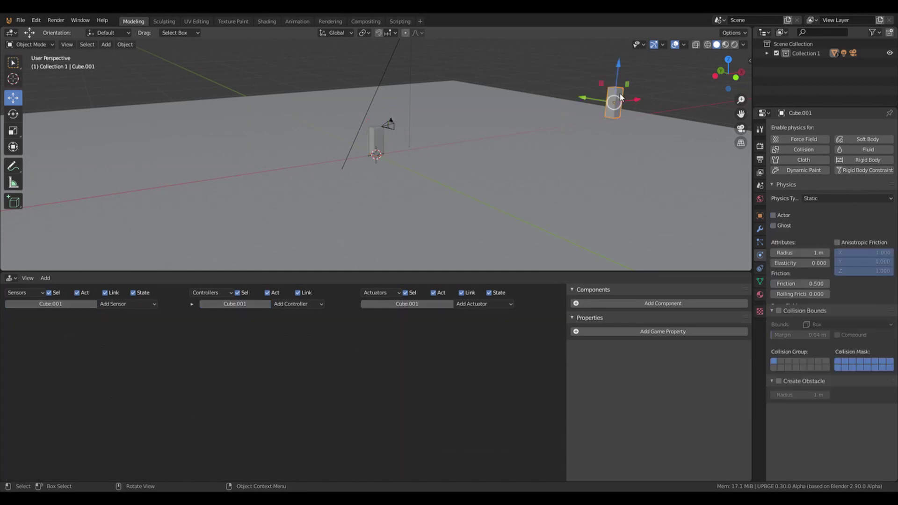
left_click(142, 304)
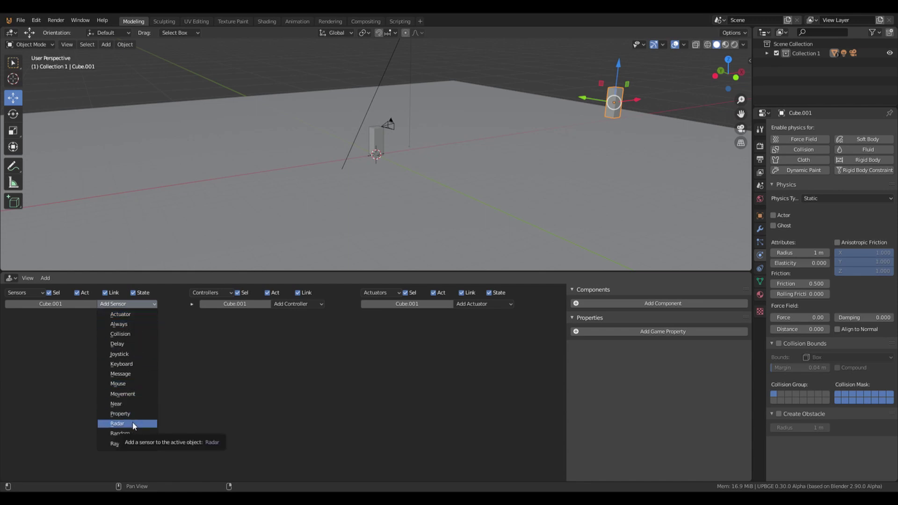
left_click(134, 408)
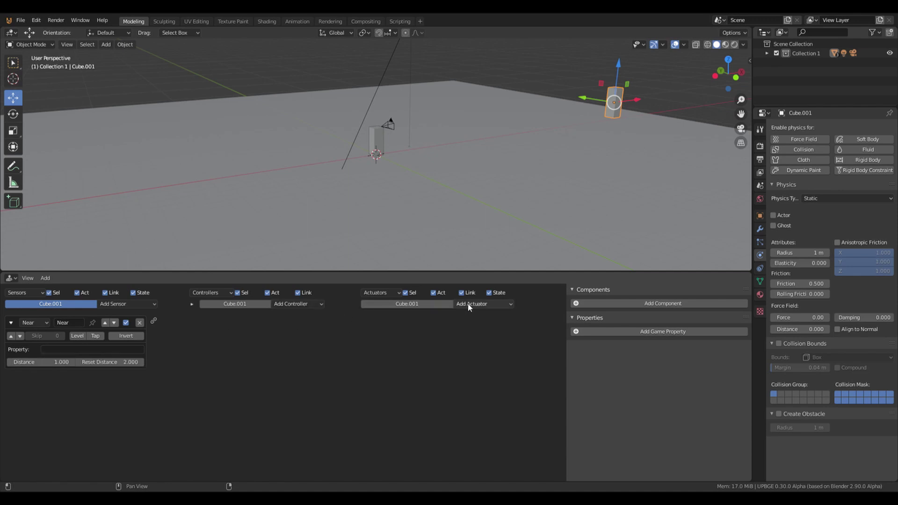
left_click(90, 349)
type("player")
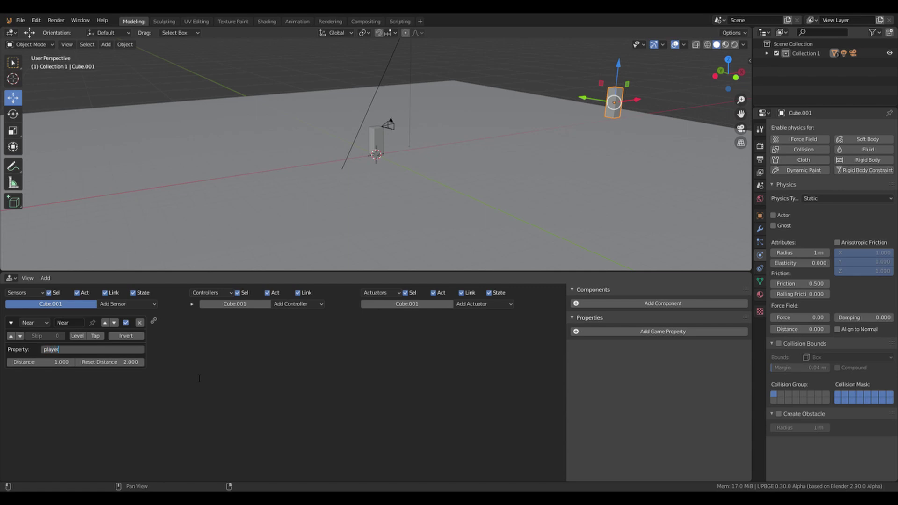
key("Return")
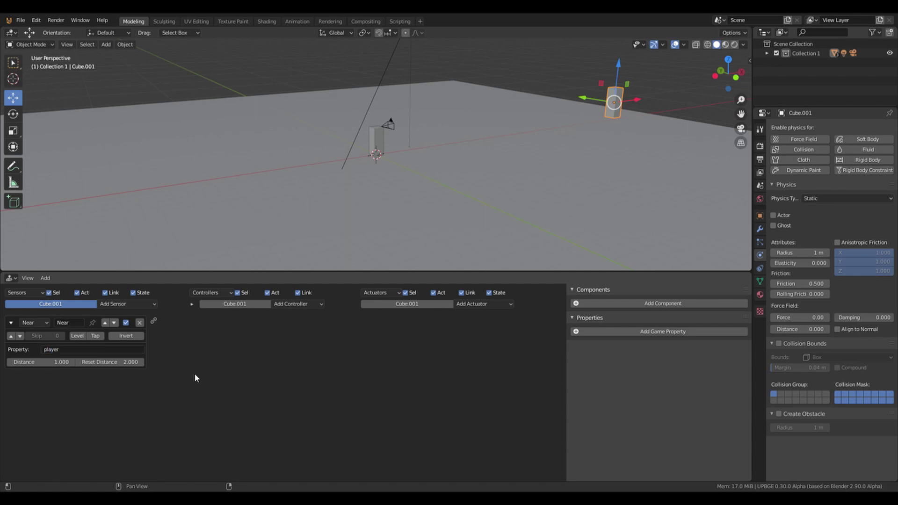
Set the Near sensor's Distance to 10 and Reset Distance to 15.
left_click(371, 136)
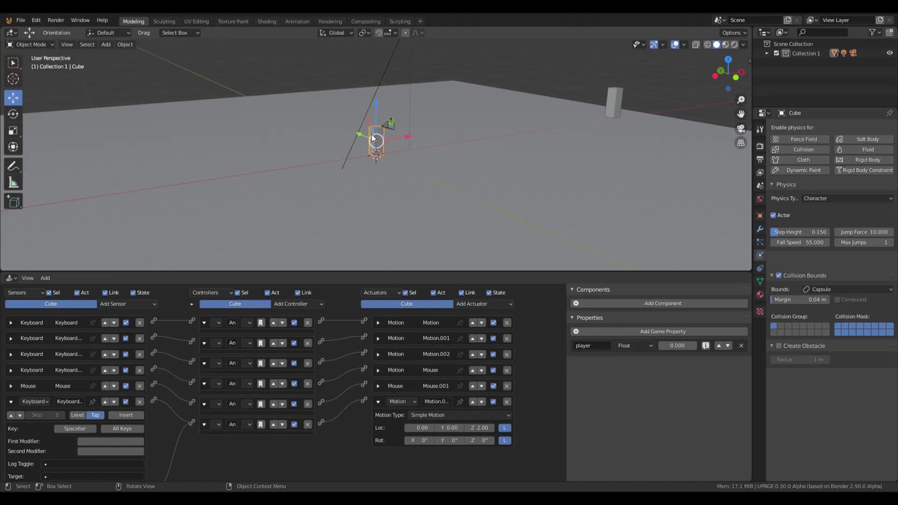
left_click(614, 111)
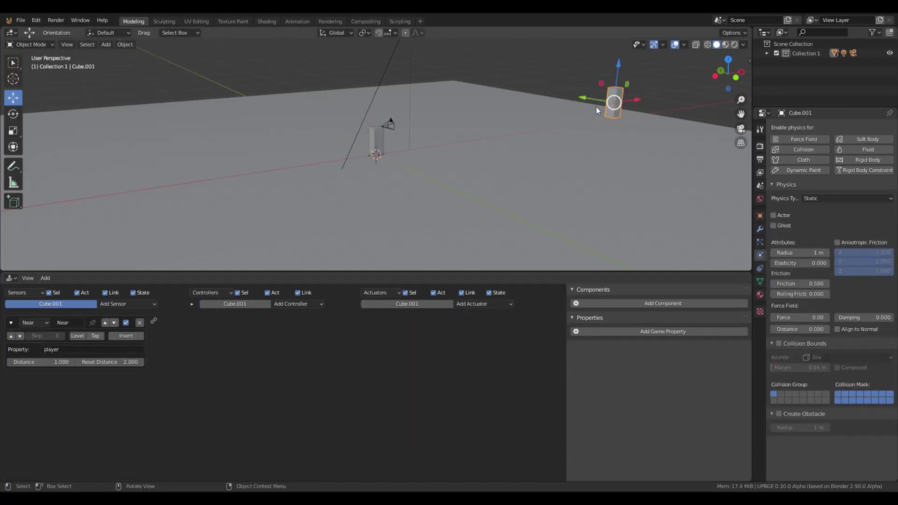
double_click(89, 362)
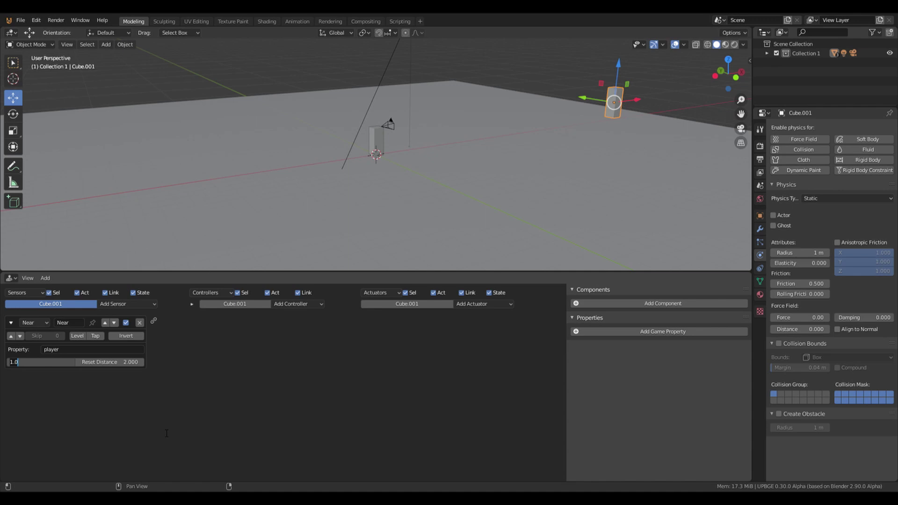
type("10")
key("Return")
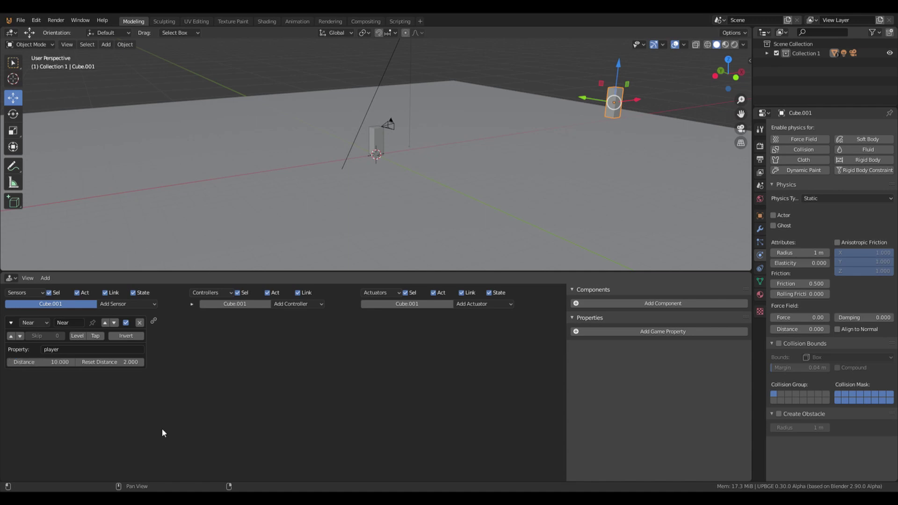
left_click(130, 363)
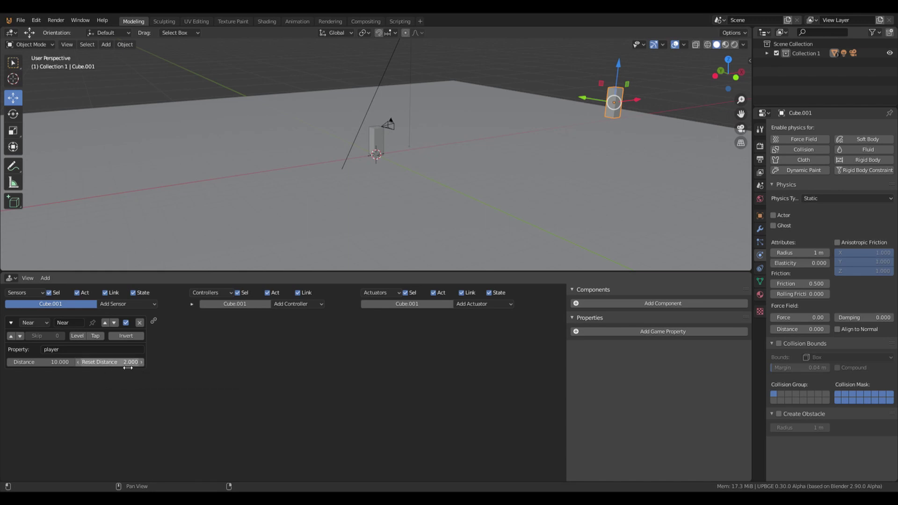
type("2.0")
key("BackSpace")
key("BackSpace")
key("BackSpace")
type("15")
key("Return")
left_click(484, 305)
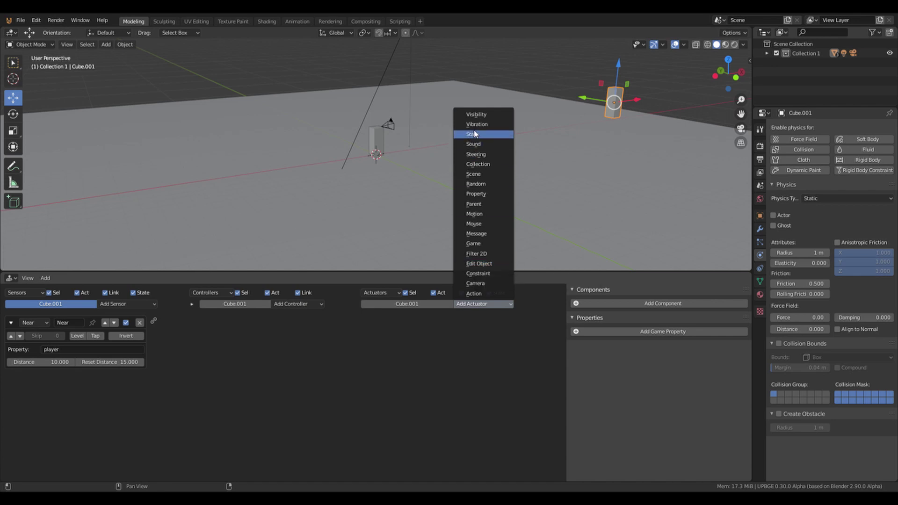
Add a Steering actuator on Cube.001 targeting the player Cube with Seek behaviour.
left_click(477, 154)
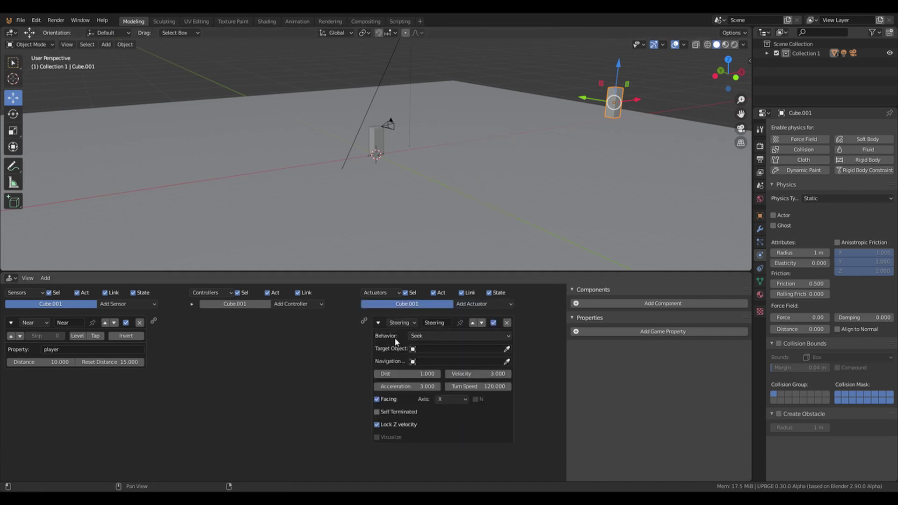
left_click(506, 351)
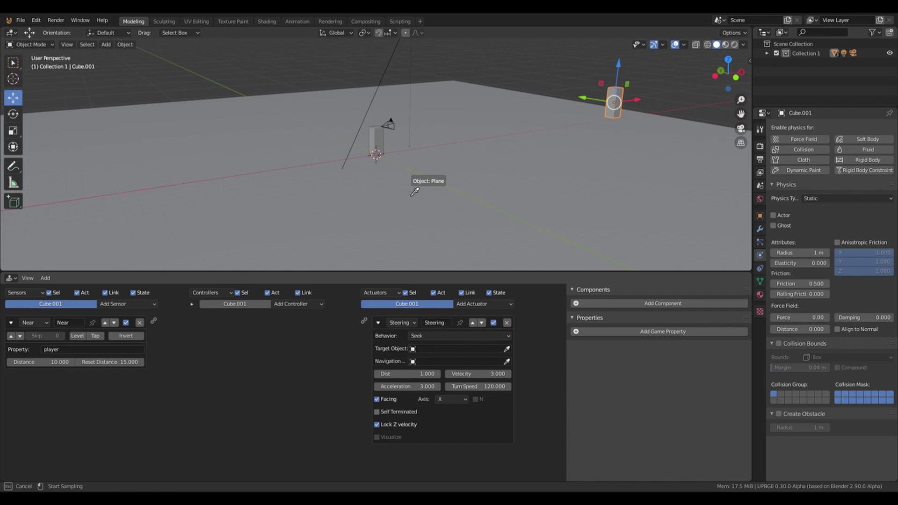
left_click(380, 142)
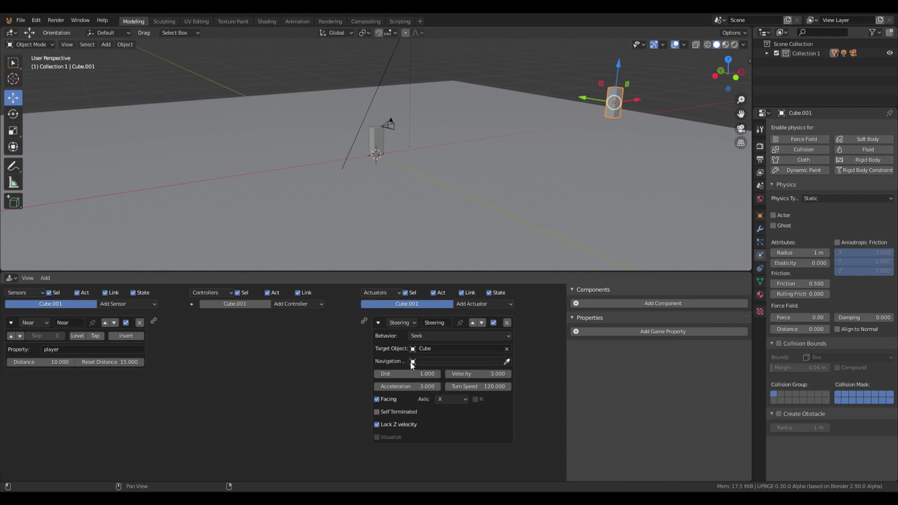
left_click(445, 336)
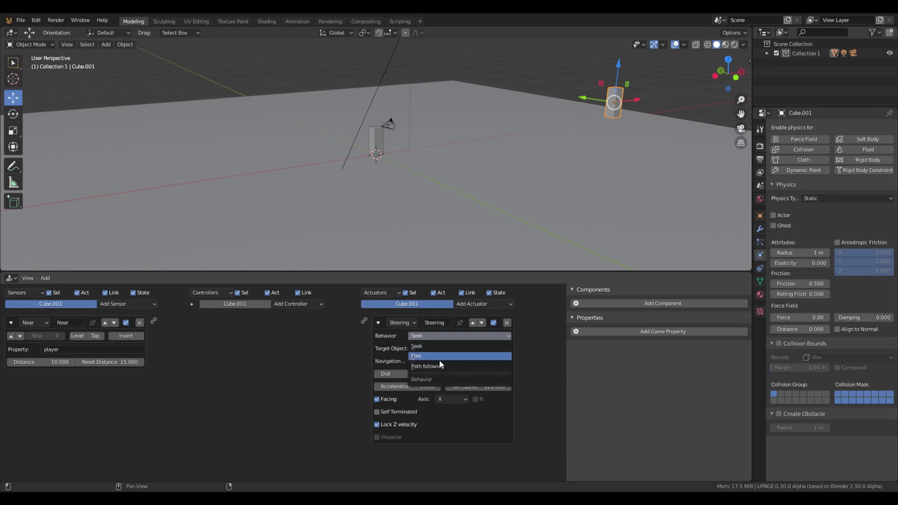
left_click(419, 346)
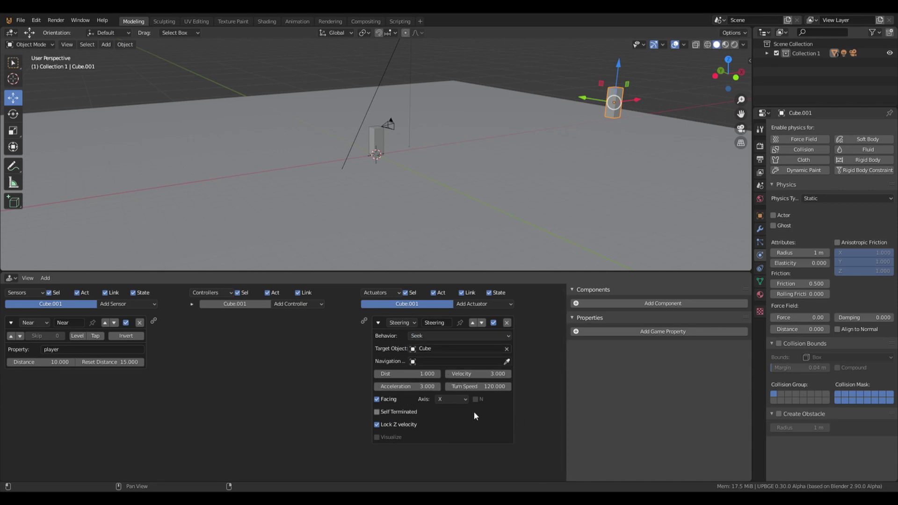
Wire the Near sensor to the Steering actuator, then add a Motion actuator linked to the controller.
left_click_drag(153, 321, 364, 322)
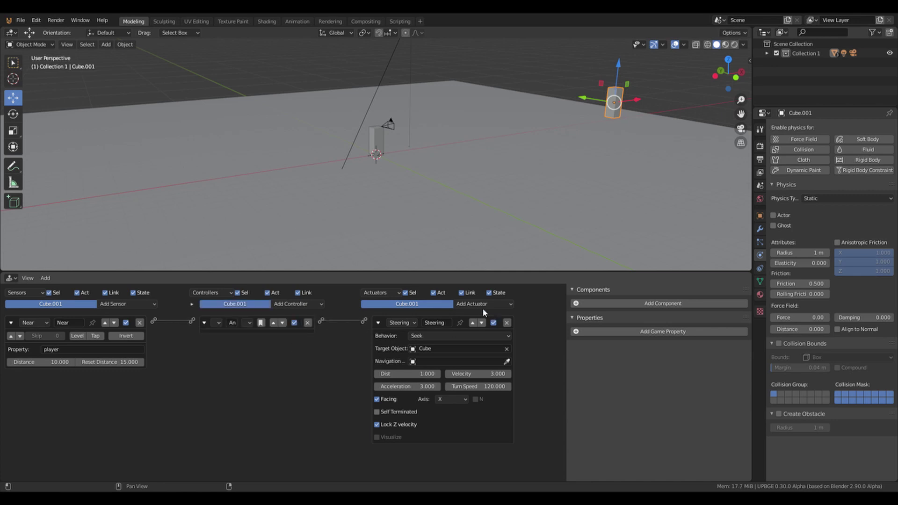
left_click(512, 304)
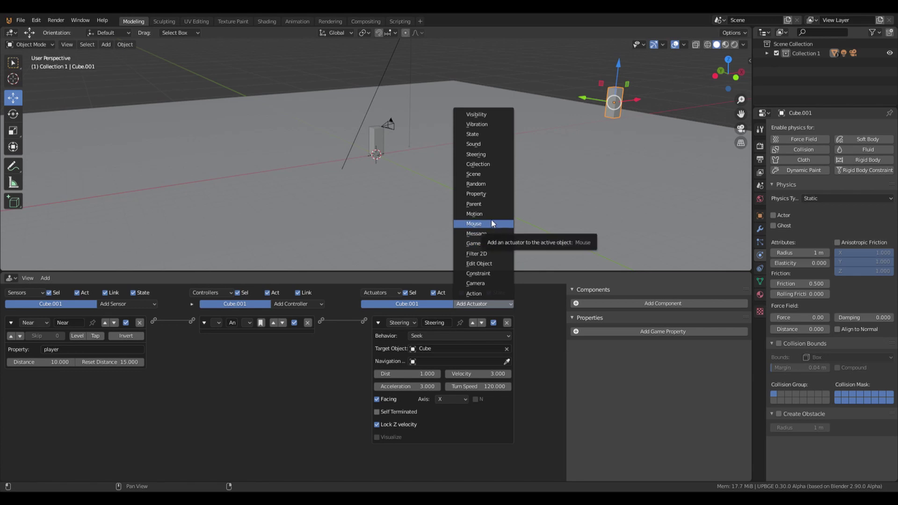
left_click(474, 214)
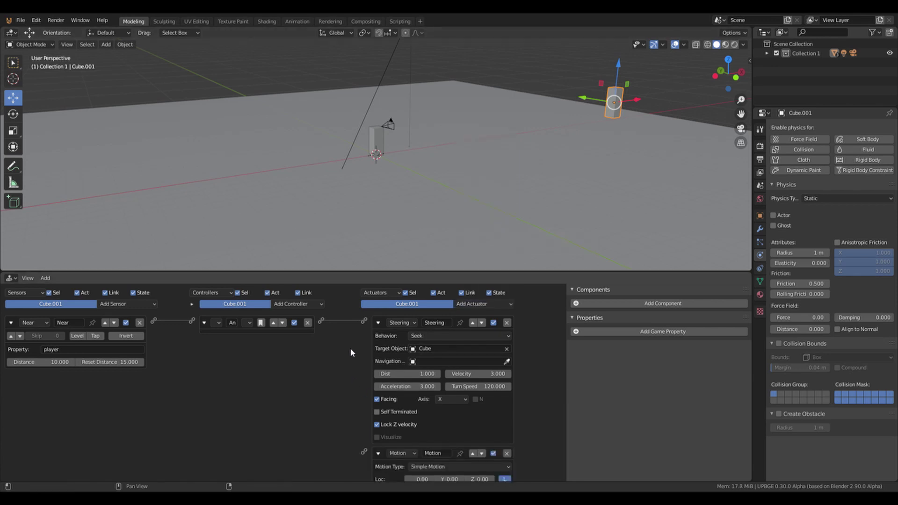
left_click_drag(322, 322, 364, 451)
Set the Motion actuator's Loc X to 0.1.
left_click_drag(390, 275, 392, 194)
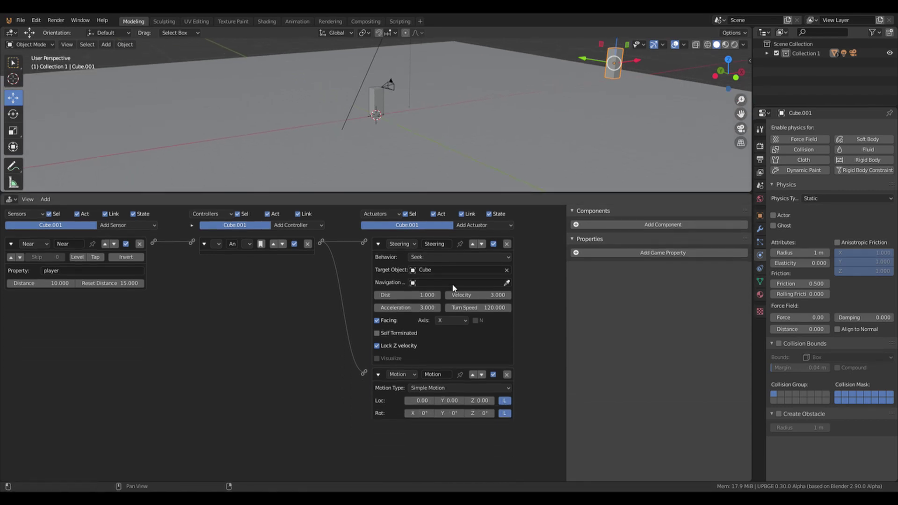
left_click(421, 401)
type("0.1")
key("Return")
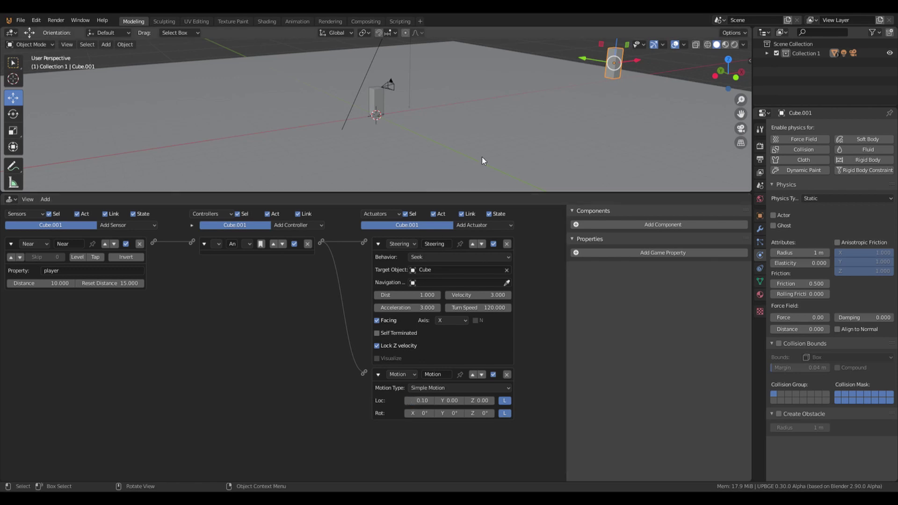
left_click_drag(471, 195, 476, 237)
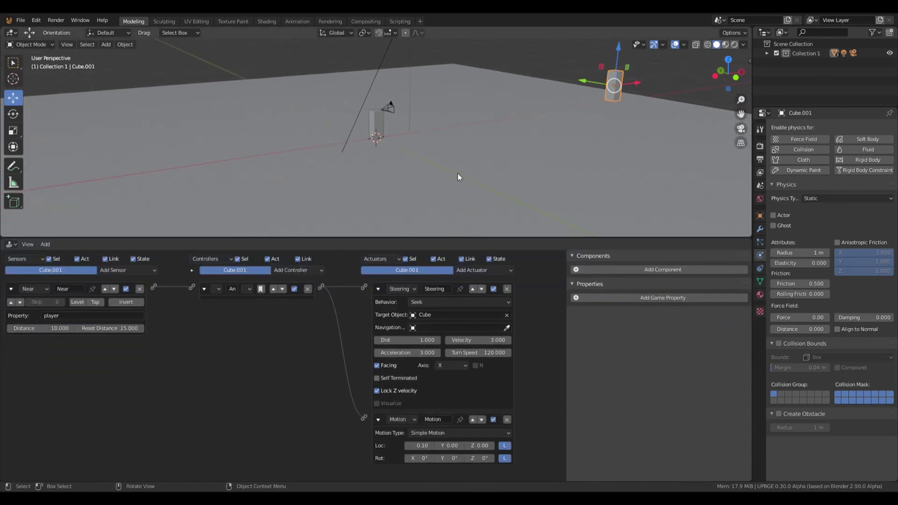
key("KP_0")
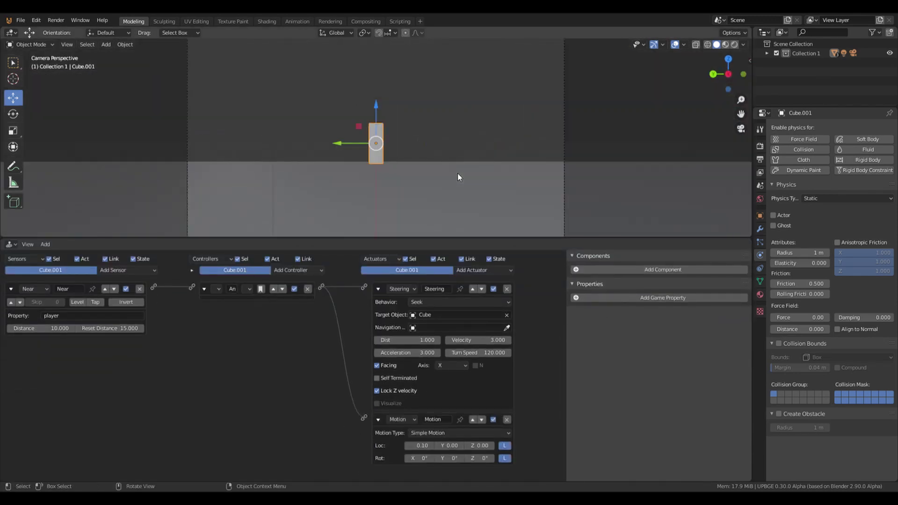
key("p")
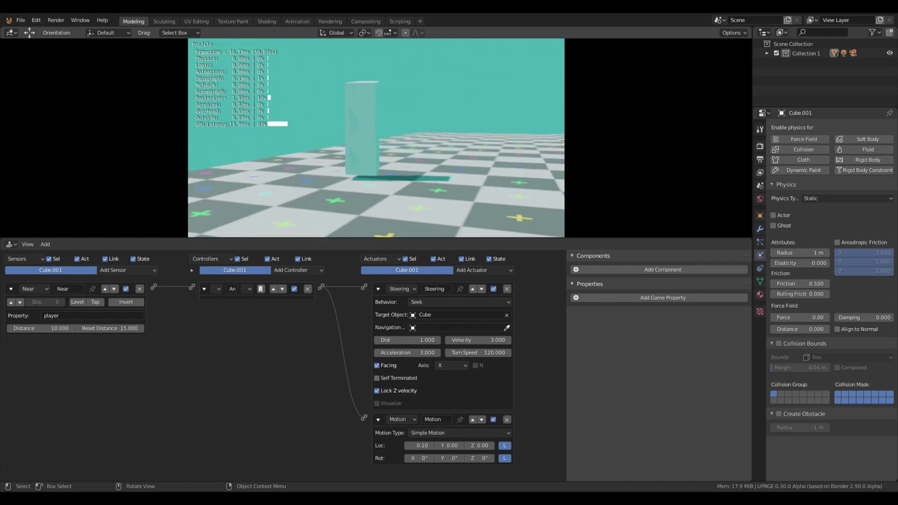
key("Escape")
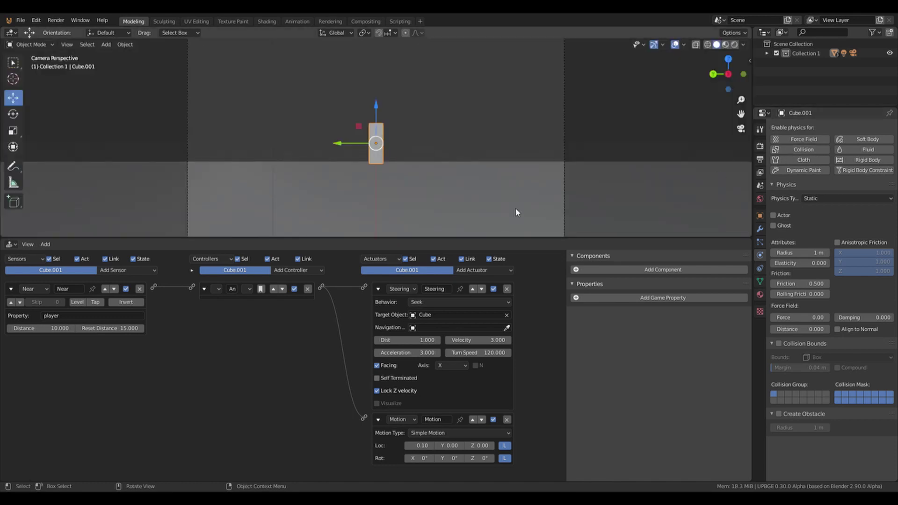
key("KP_0")
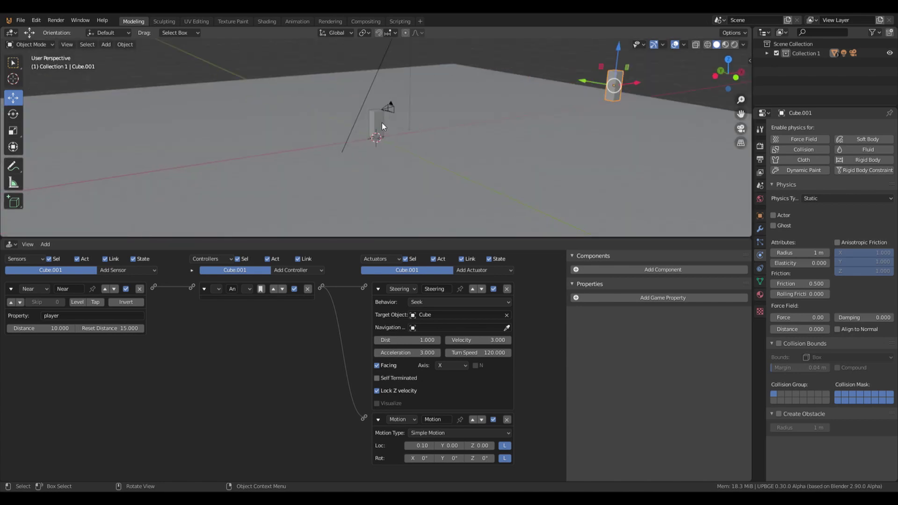
Set Cube.001's physics to Character with Actor and Collision Bounds enabled, matching the player cube.
left_click(382, 122)
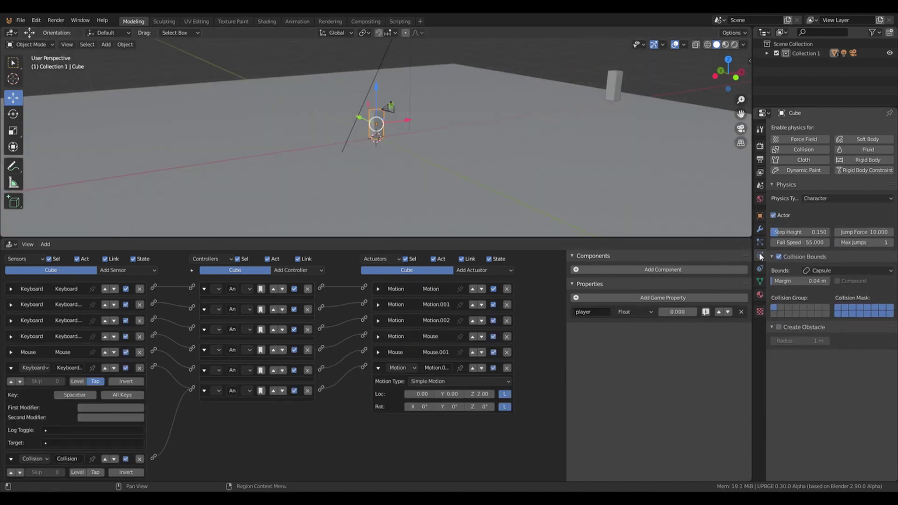
left_click(614, 85)
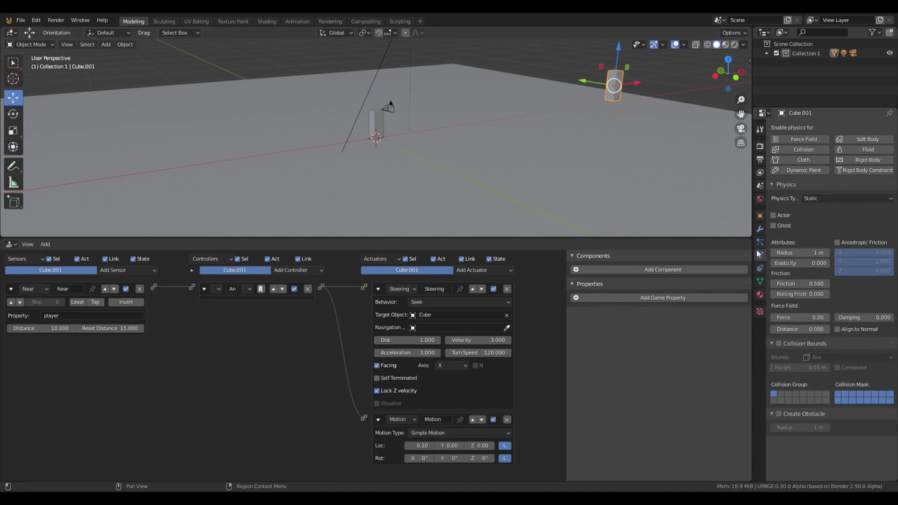
left_click(826, 199)
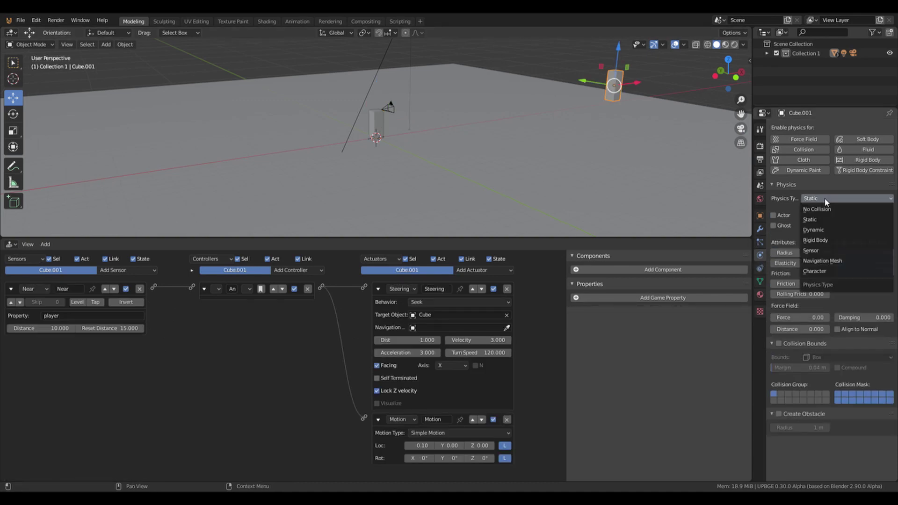
left_click(827, 270)
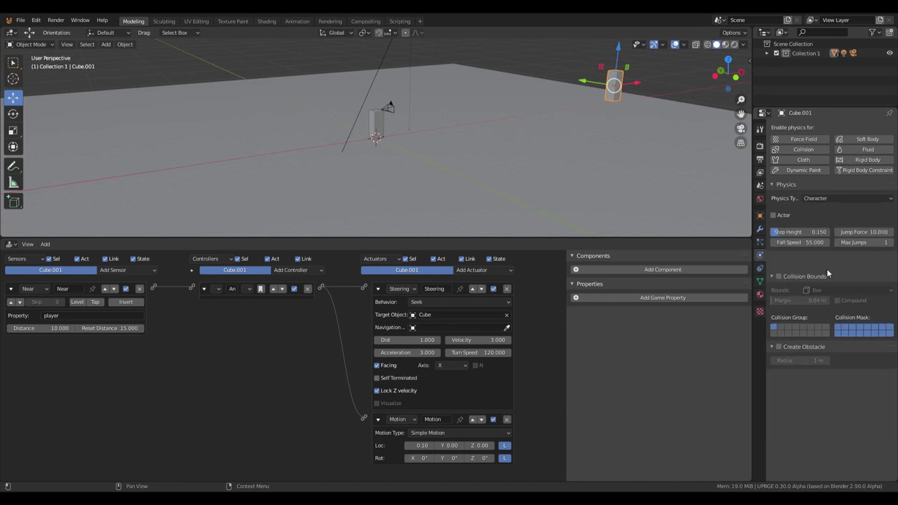
left_click(773, 215)
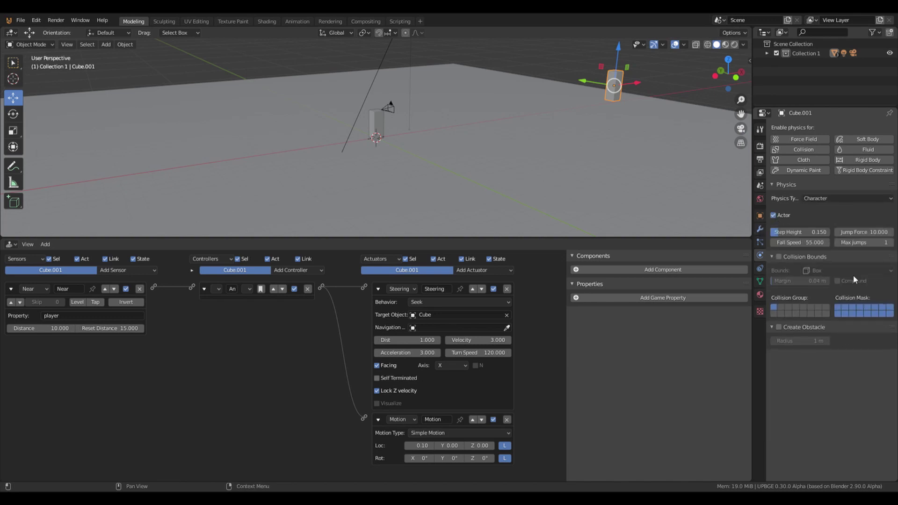
left_click(779, 258)
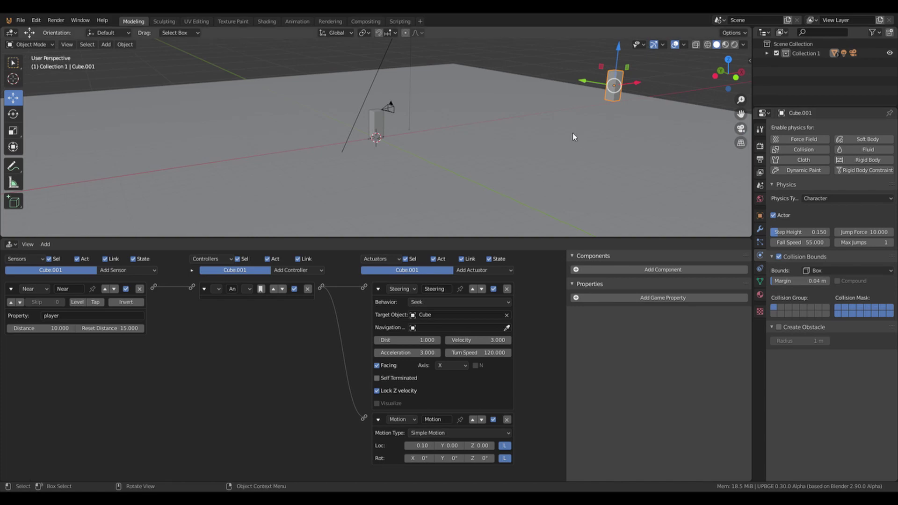
key("p")
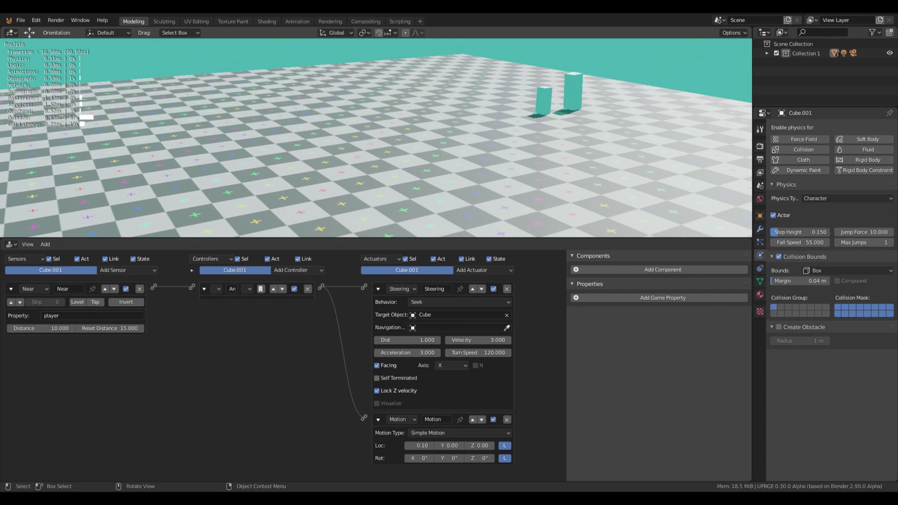
key("s")
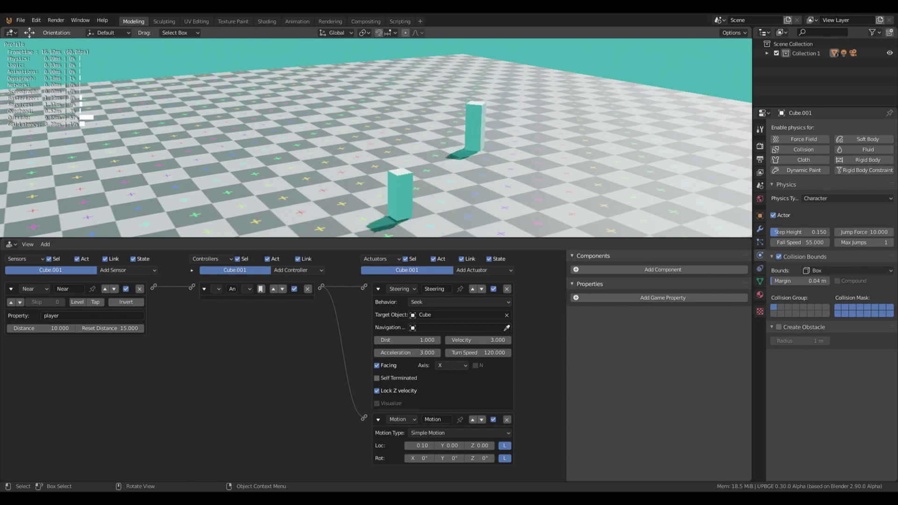
key("d")
key("w")
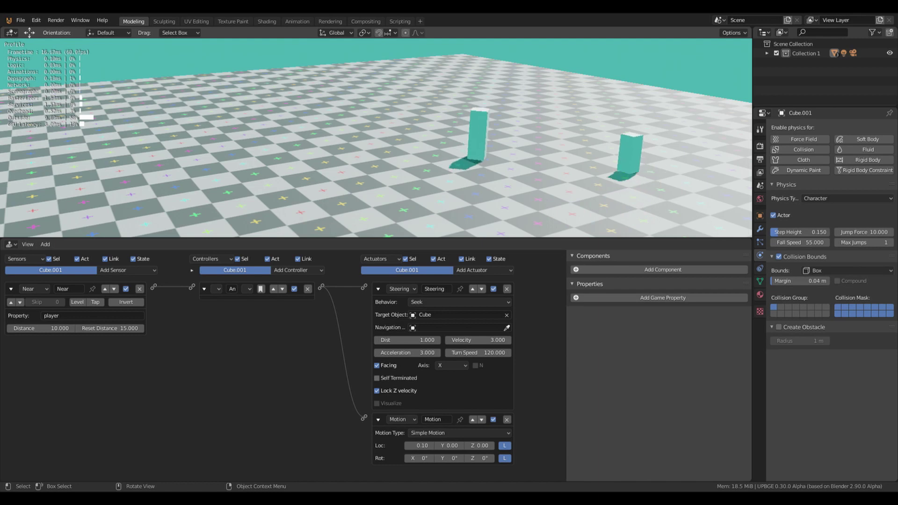
key("w")
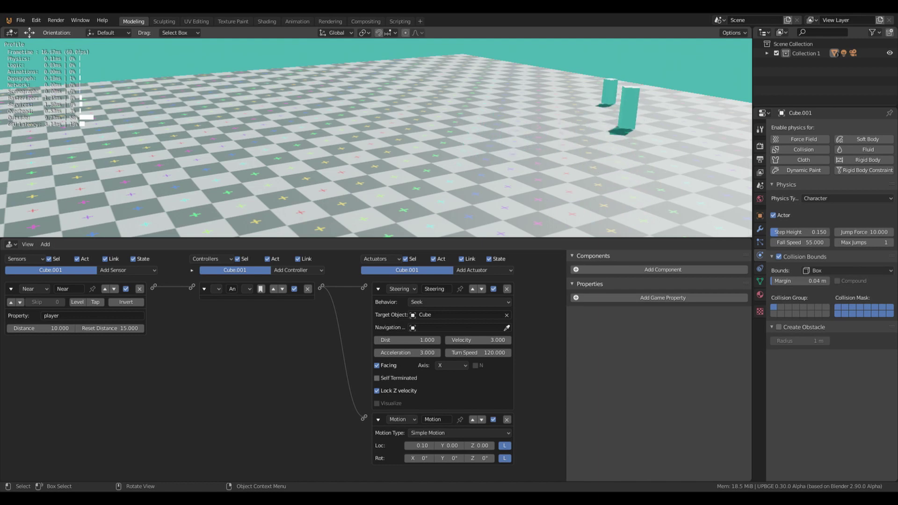
key("a")
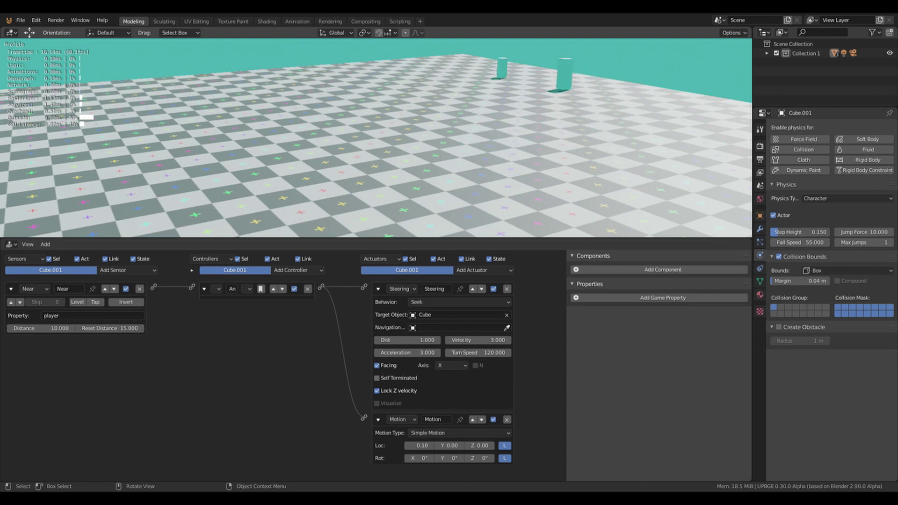
key("Escape")
Switch to the scene camera and start the game so the enemy pillar chases the player.
key("KP_0")
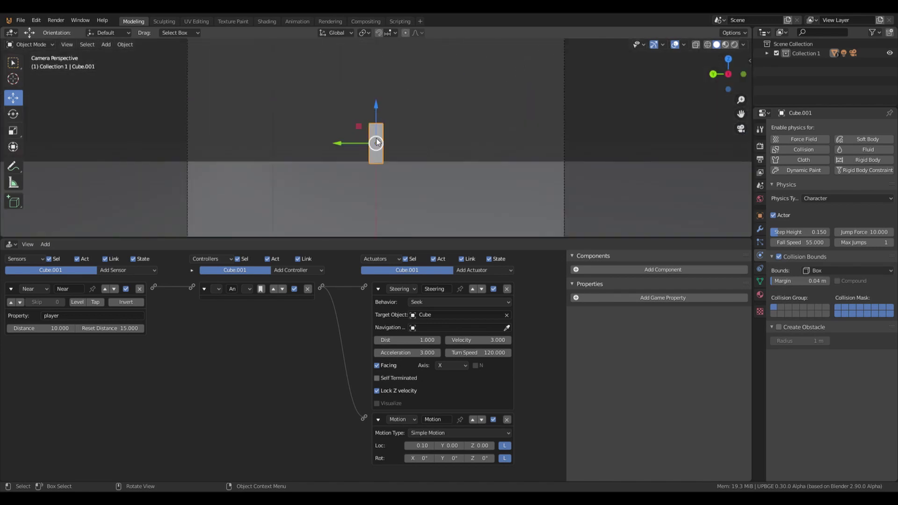
key("p")
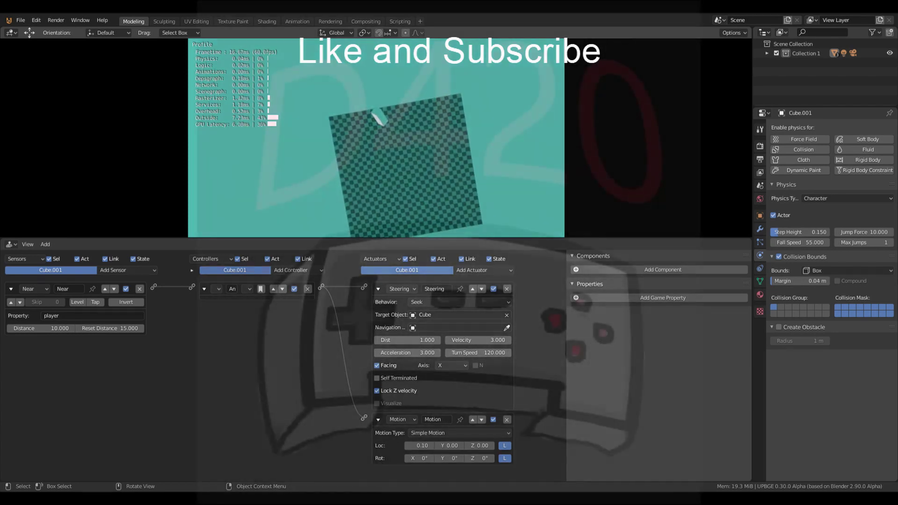
End the game run and return to the editor's scene view.
key("Escape")
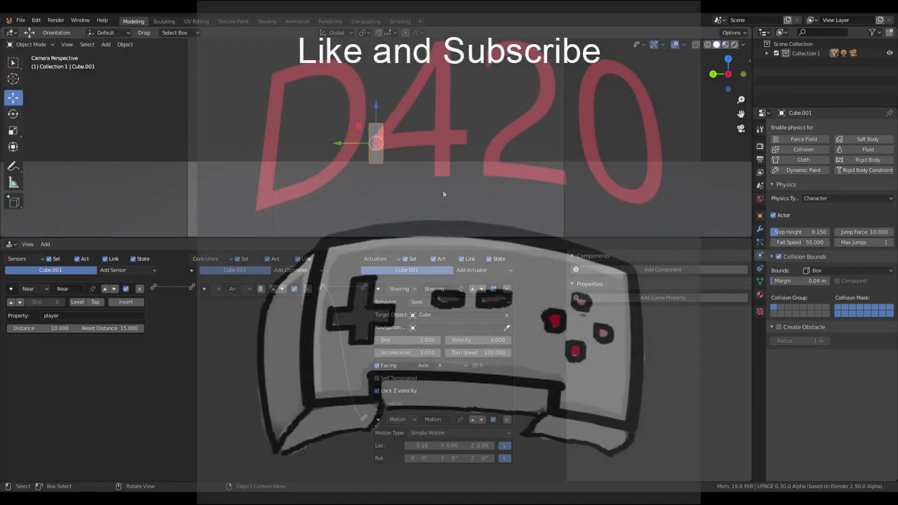